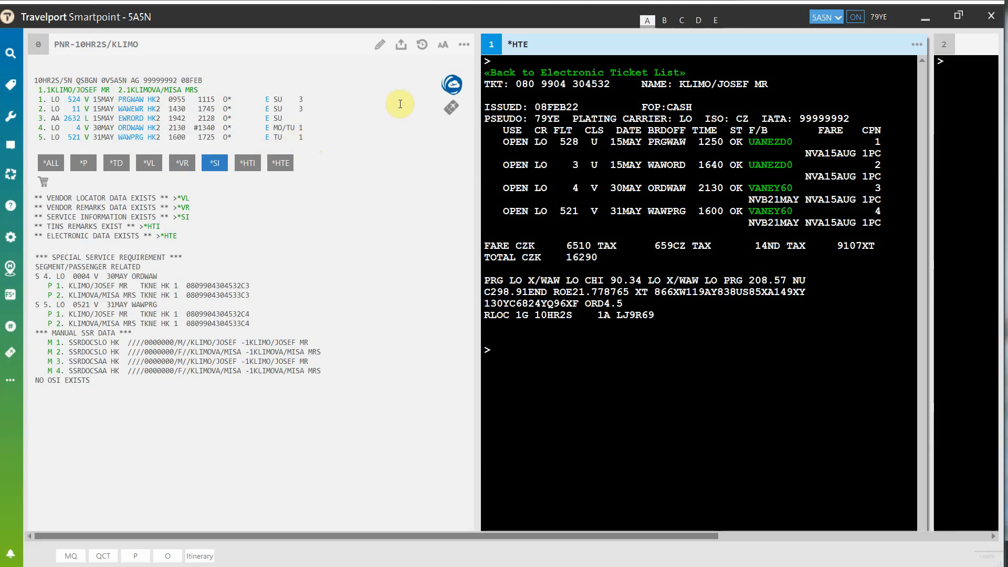
Step: Open the booking in Travel Cloud Pro and display the details of the first passenger's ticket
click(455, 84)
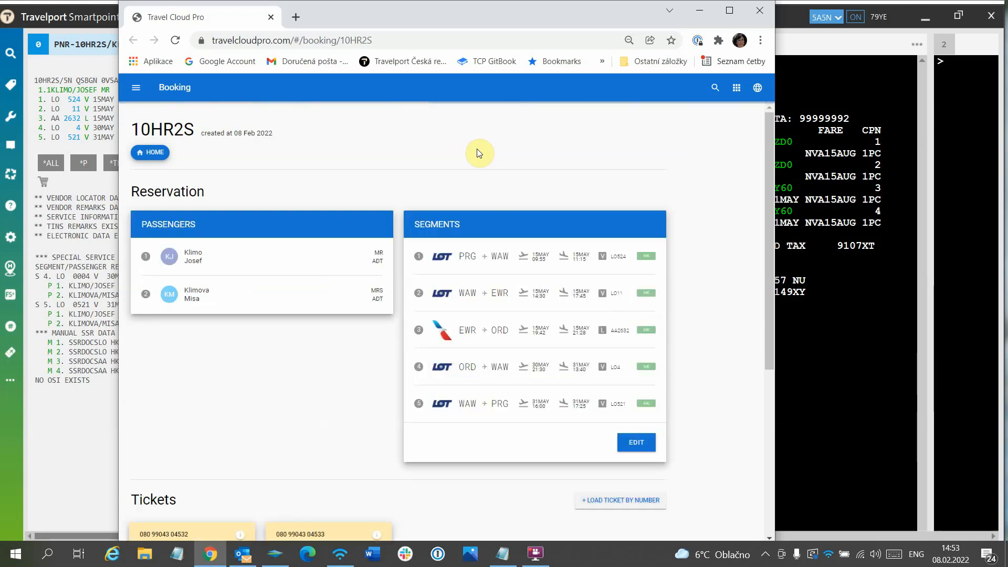
scroll(712, 269, down, 4)
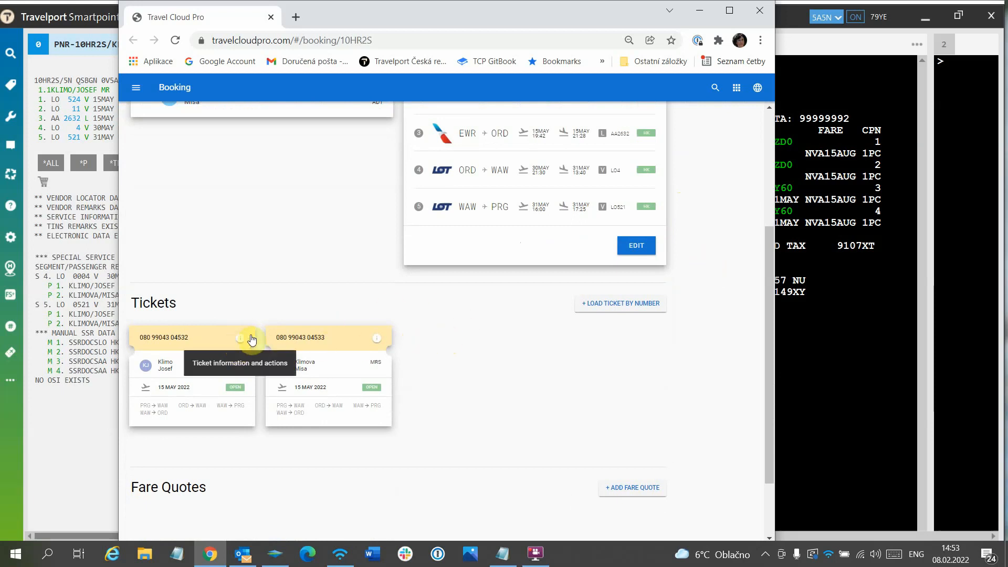
scroll(477, 374, down, 1)
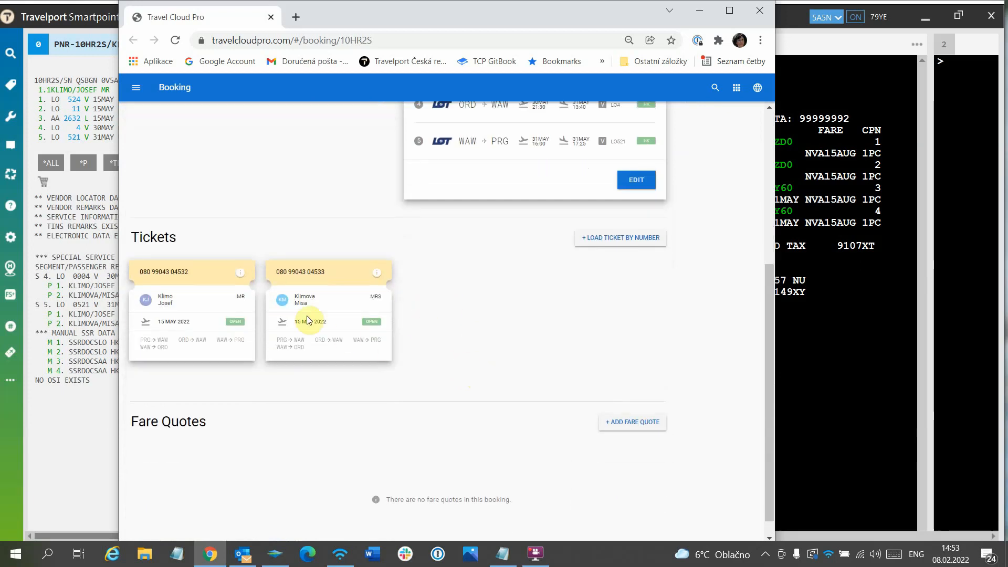
click(239, 275)
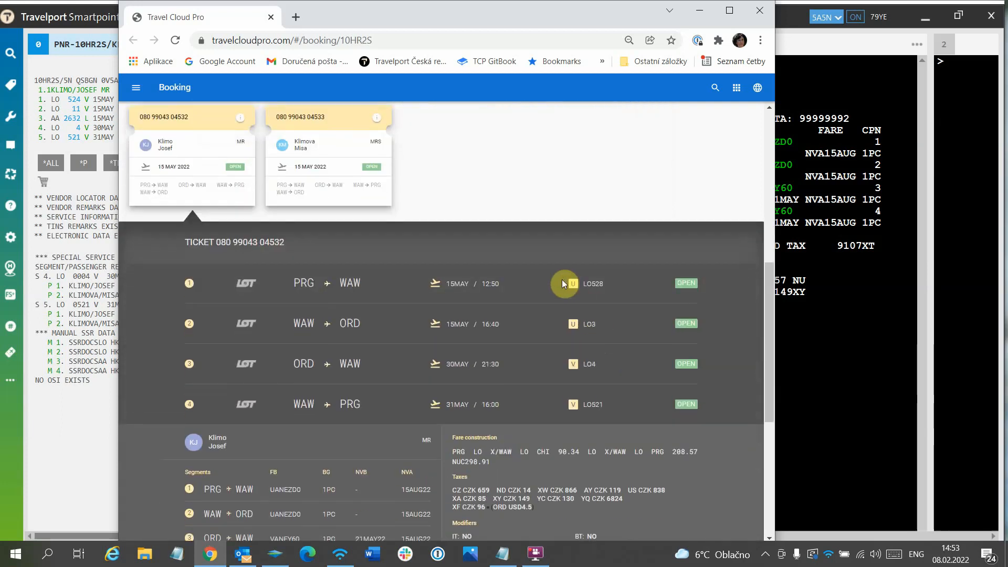
Step: Start an exchange of this ticket with the Involuntary changes option and select all segments
scroll(562, 279, down, 3)
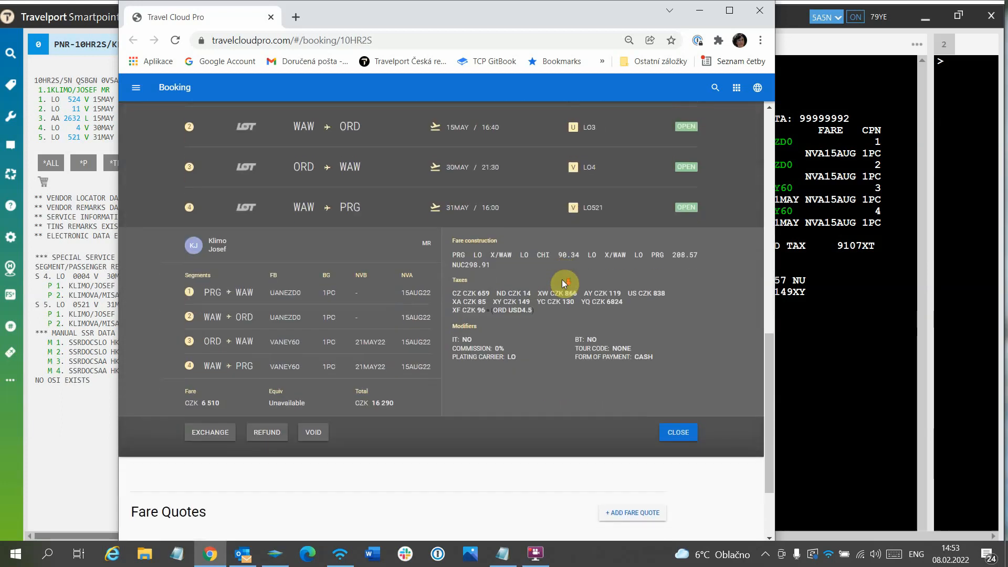
click(217, 436)
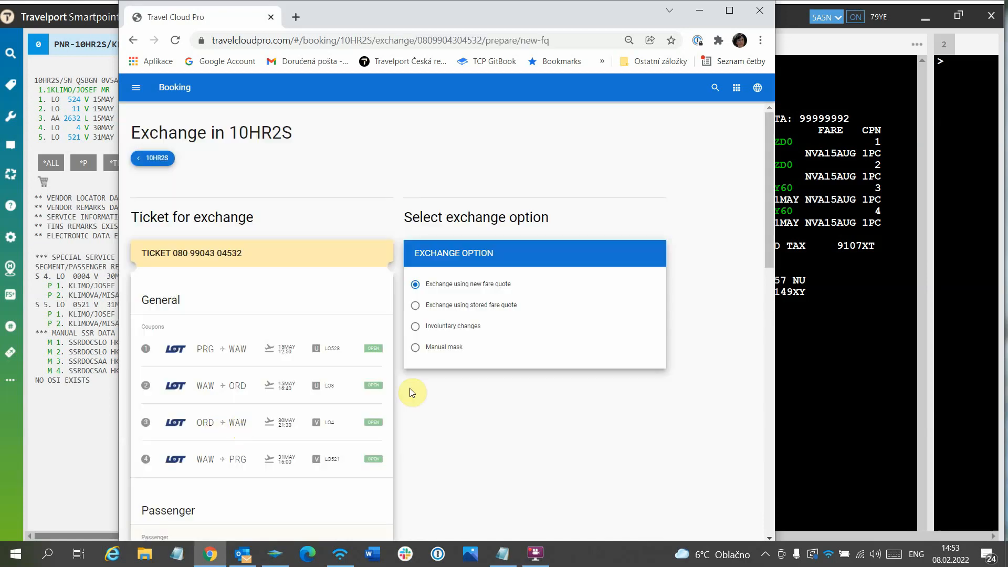
click(417, 328)
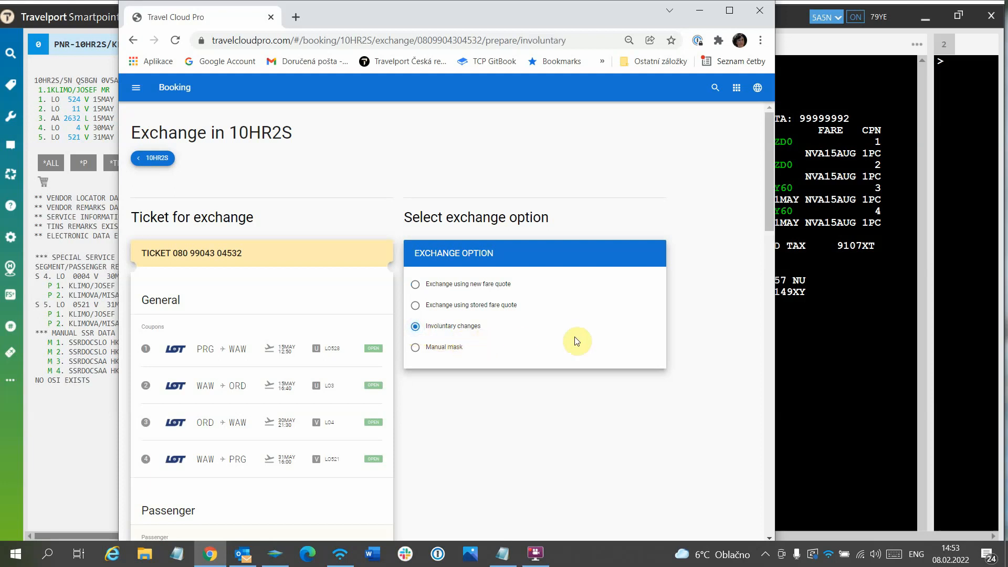
scroll(682, 320, down, 2)
scroll(682, 320, down, 12)
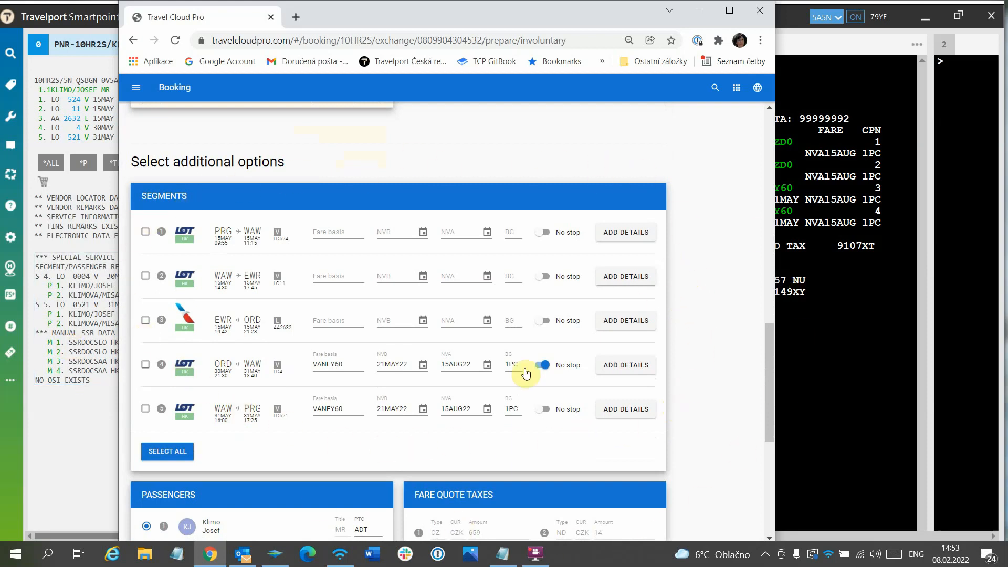
click(167, 455)
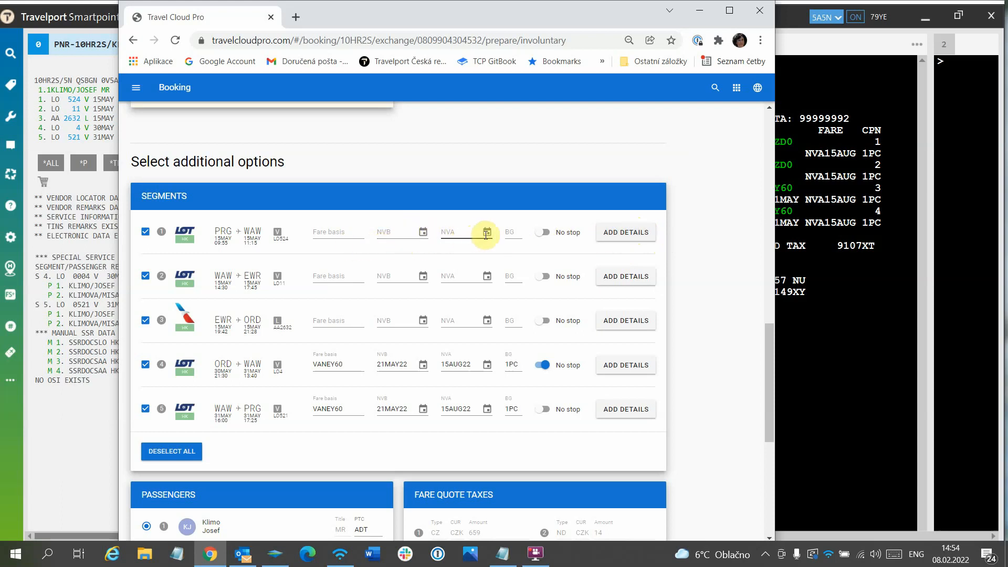
Step: Copy the PRG–WAW coupon details to segment 1 and mark that segment as No stop
click(630, 238)
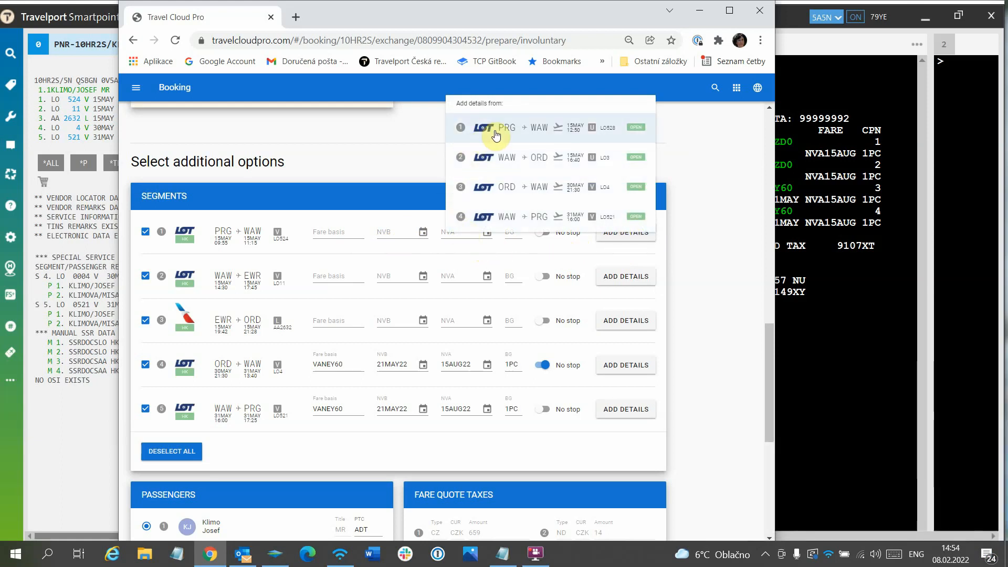
click(537, 128)
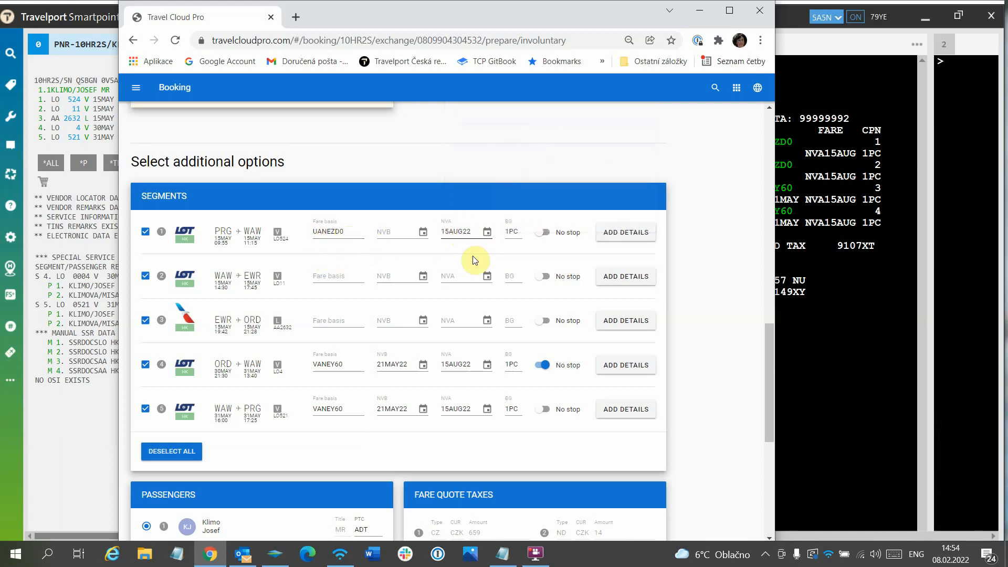
click(543, 235)
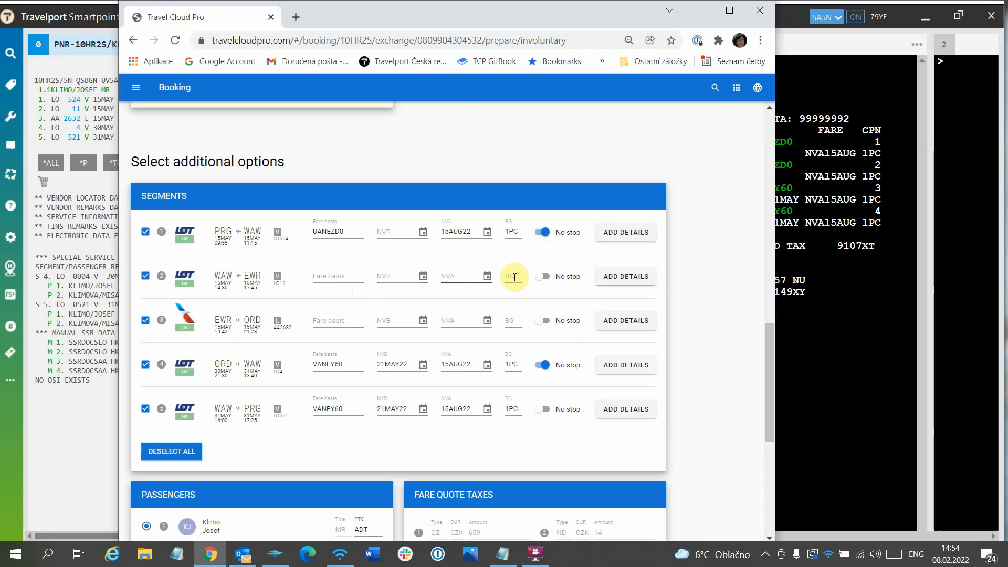
Step: Copy the WAW–ORD coupon details to the WAW–EWR and EWR–ORD segments, marking WAW–EWR as No stop
click(627, 280)
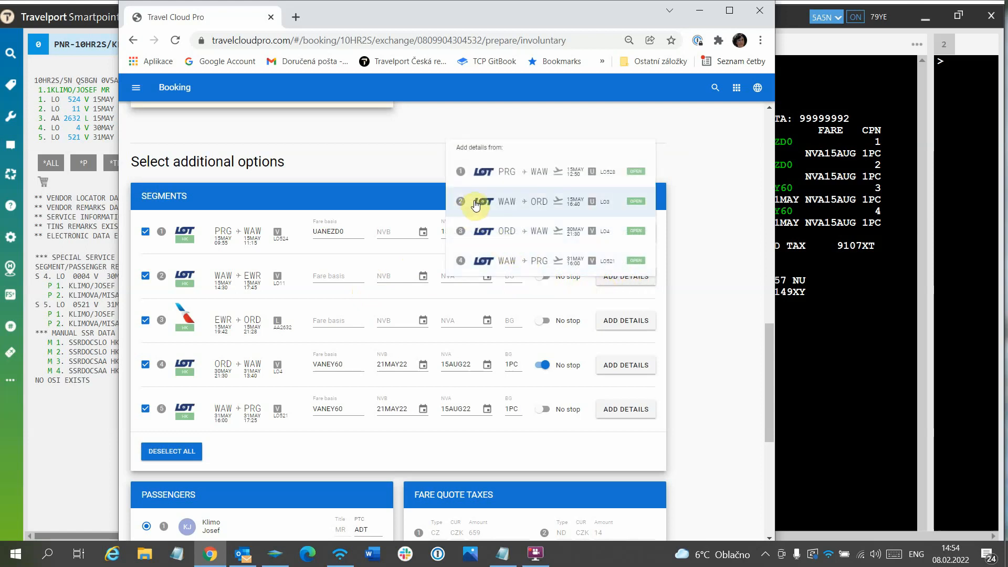
click(532, 204)
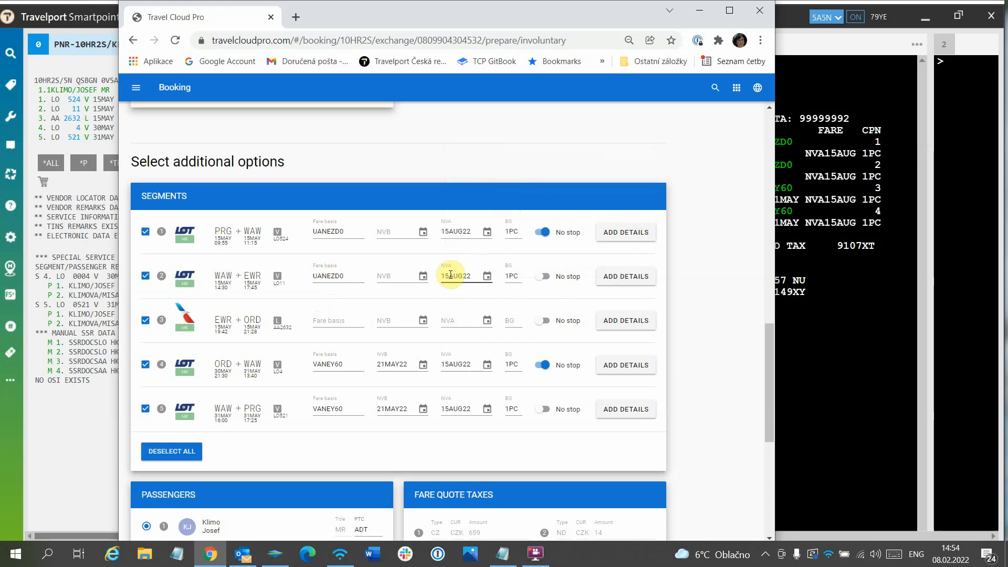
click(543, 279)
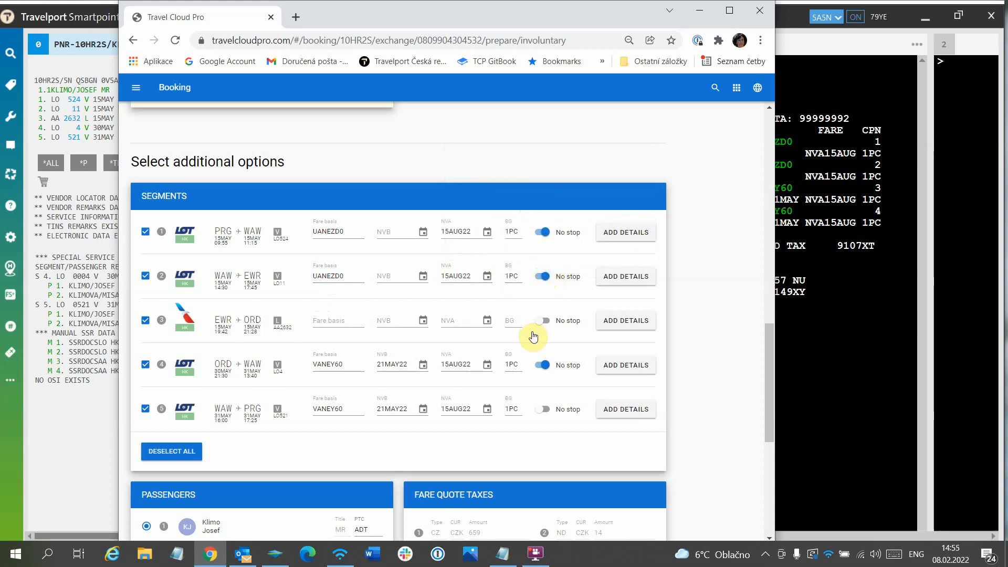
click(629, 321)
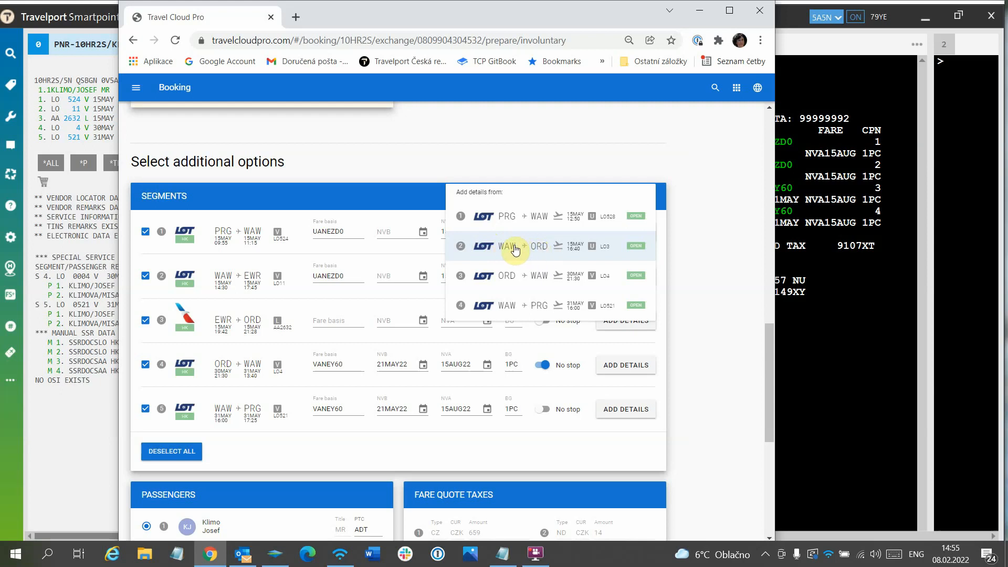
click(546, 249)
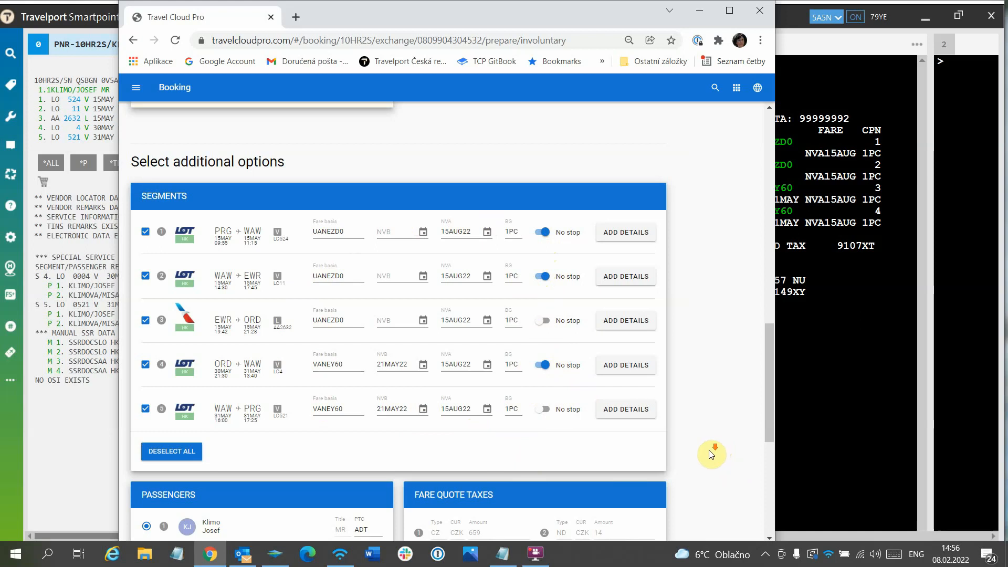
Step: Keep the first passenger selected for the fare quote and proceed with the exchange
scroll(709, 449, down, 6)
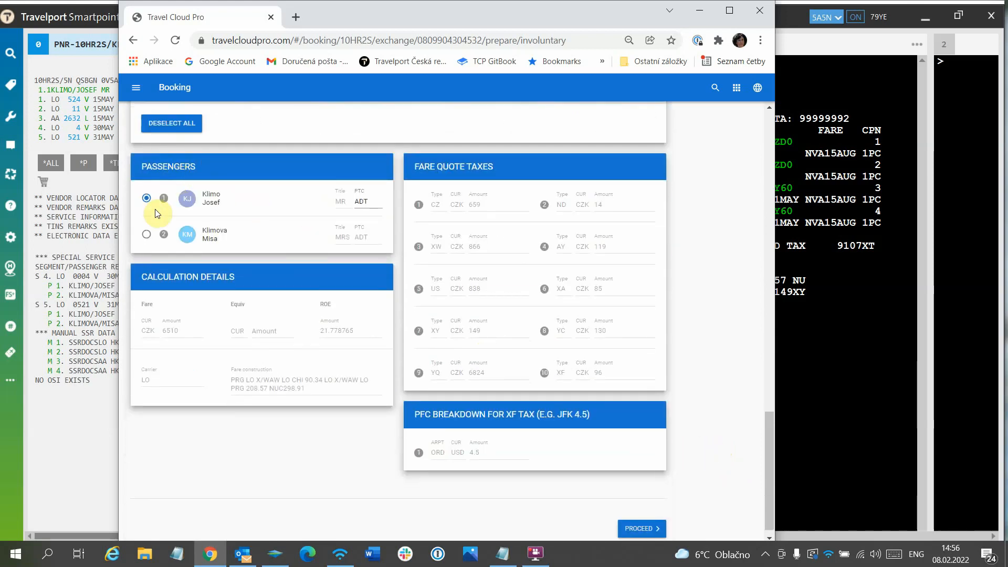
click(147, 198)
click(642, 529)
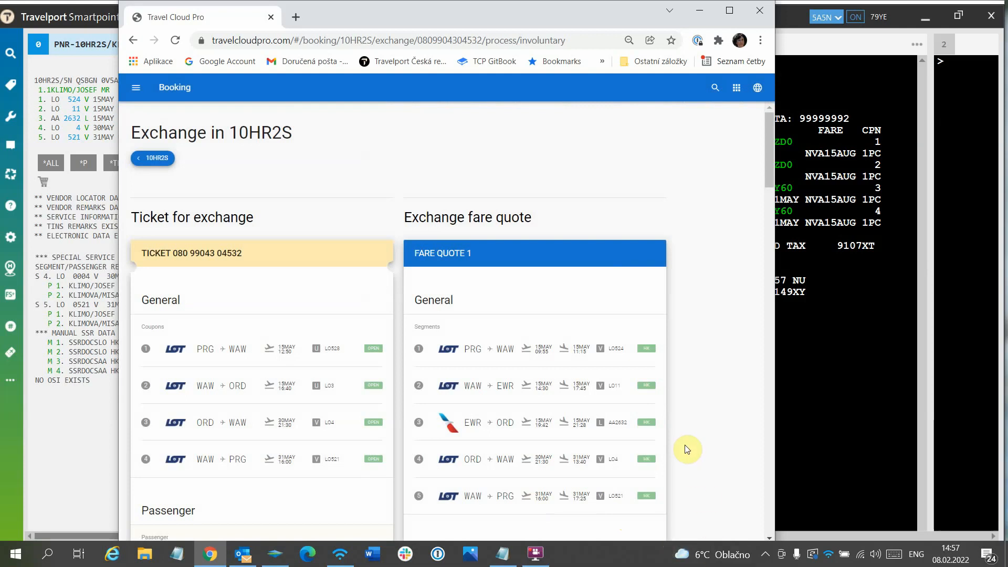
Step: Keep the No penalty option and enter the endorsement text DUE TO LO3 15MAY CCLD
scroll(539, 347, down, 8)
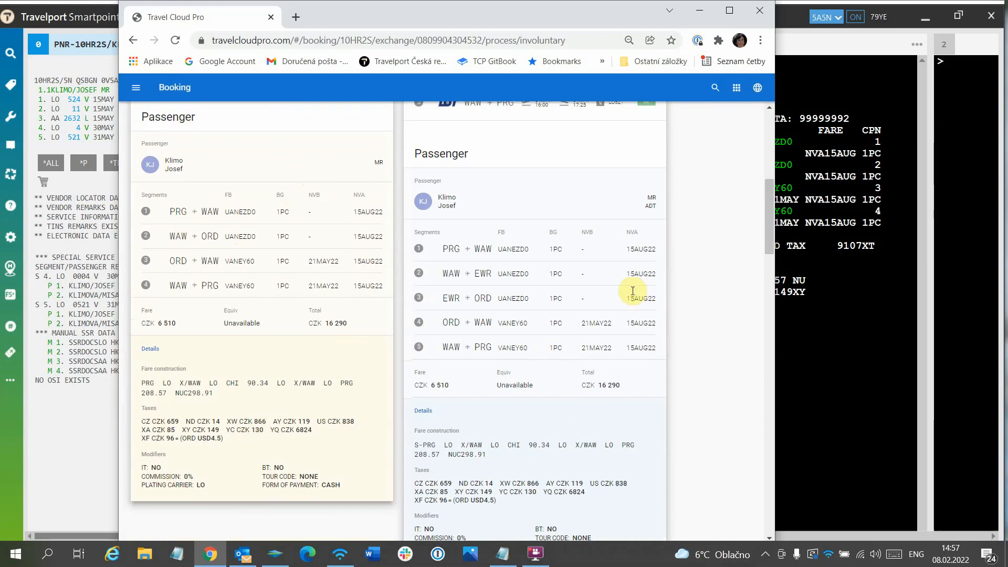
scroll(702, 330, down, 1)
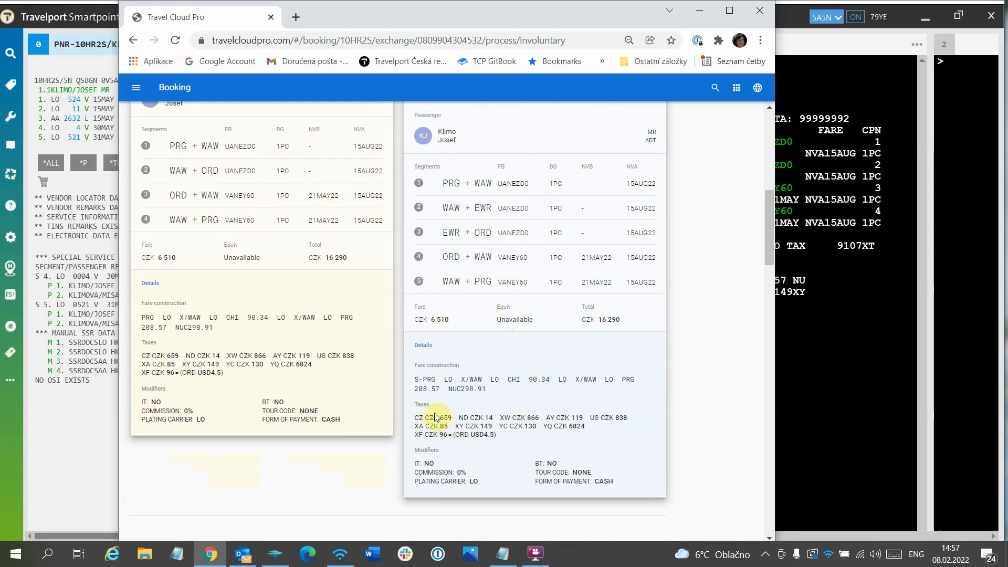
scroll(583, 363, down, 7)
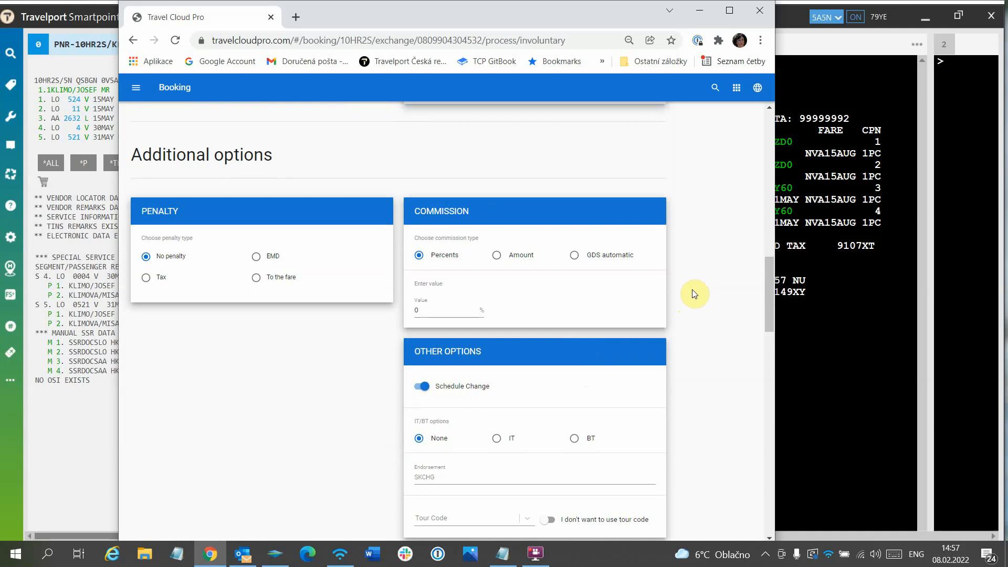
scroll(694, 293, down, 1)
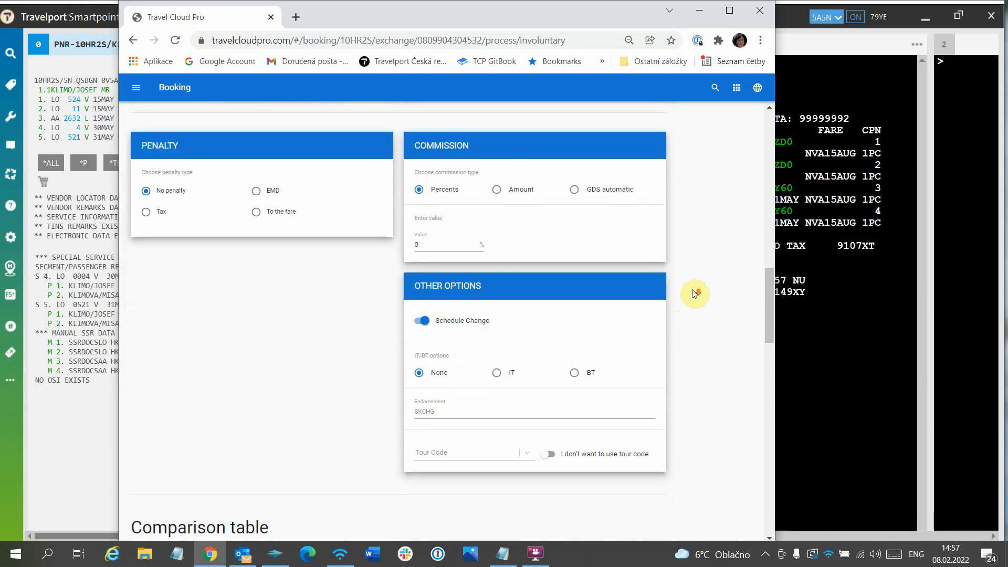
click(146, 191)
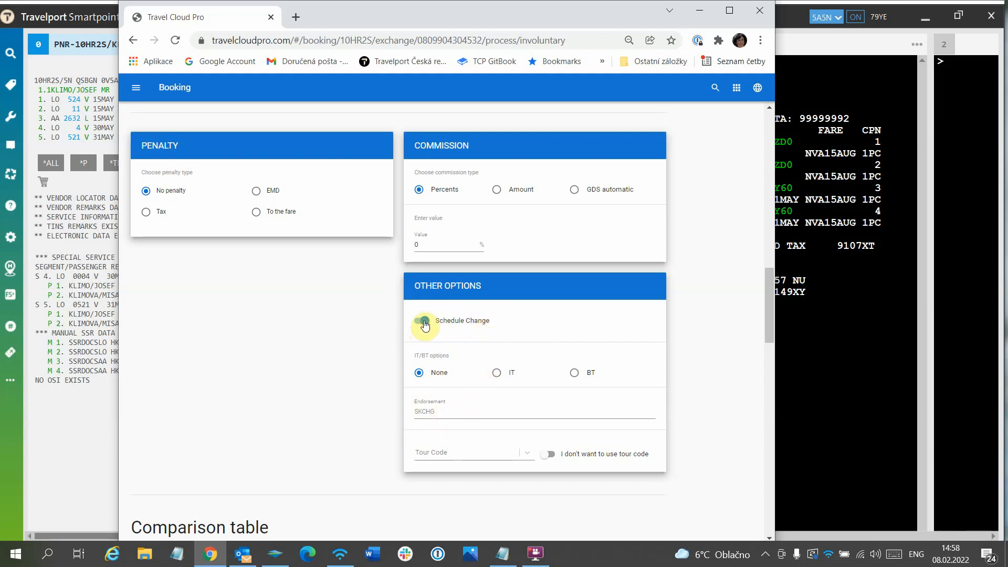
click(440, 409)
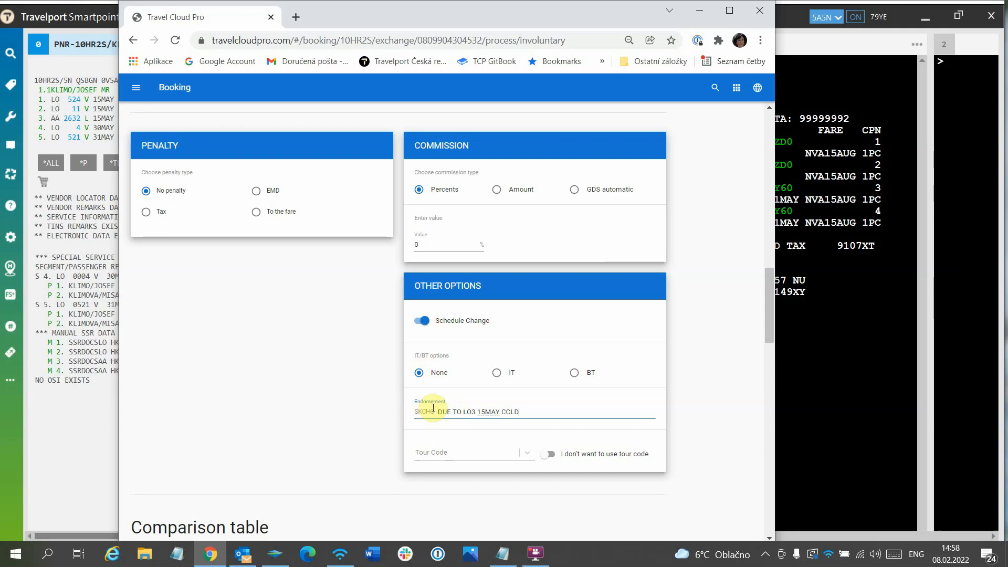
Step: Turn off Schedule Change and put INVOL in front of the endorsement text
click(462, 322)
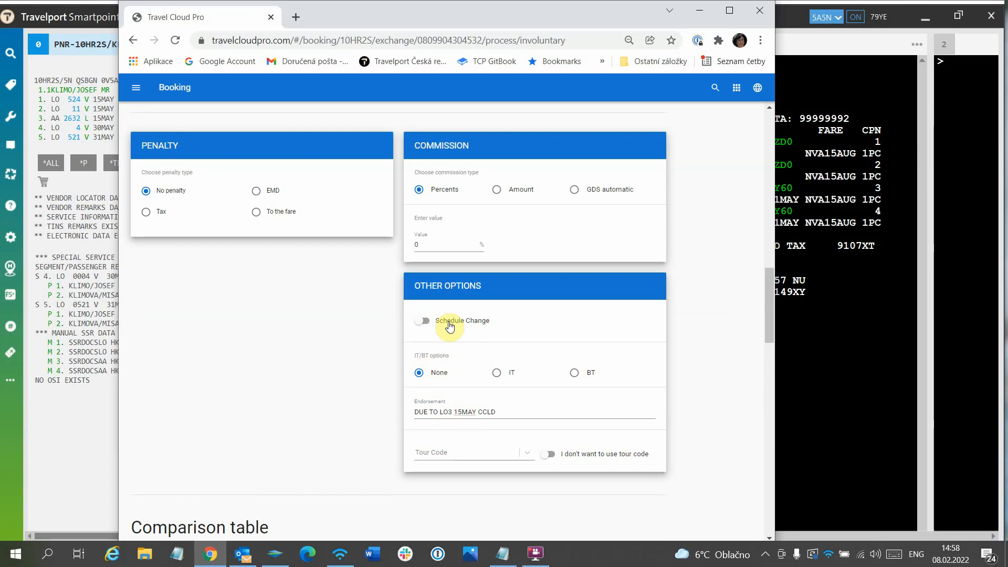
click(419, 411)
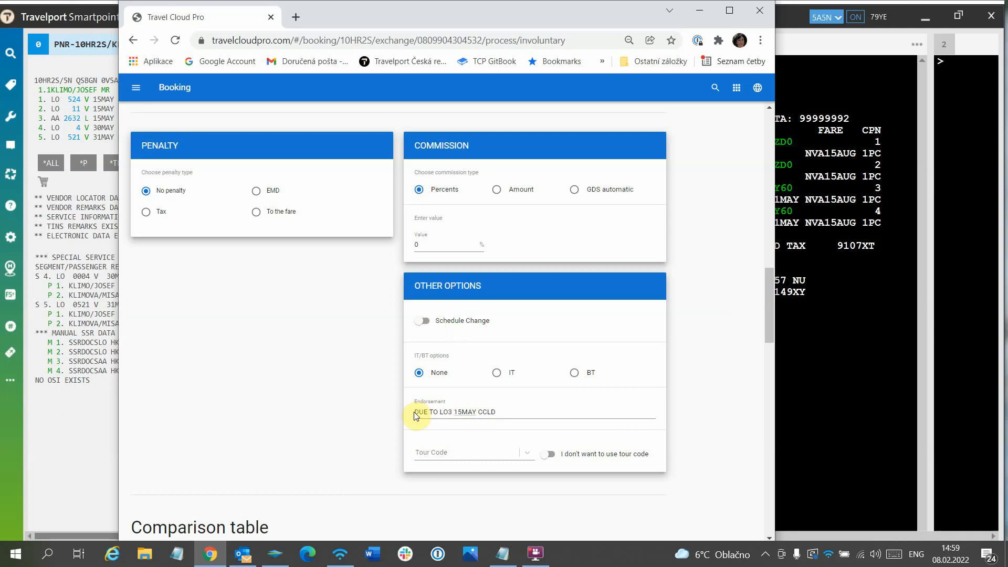
click(414, 415)
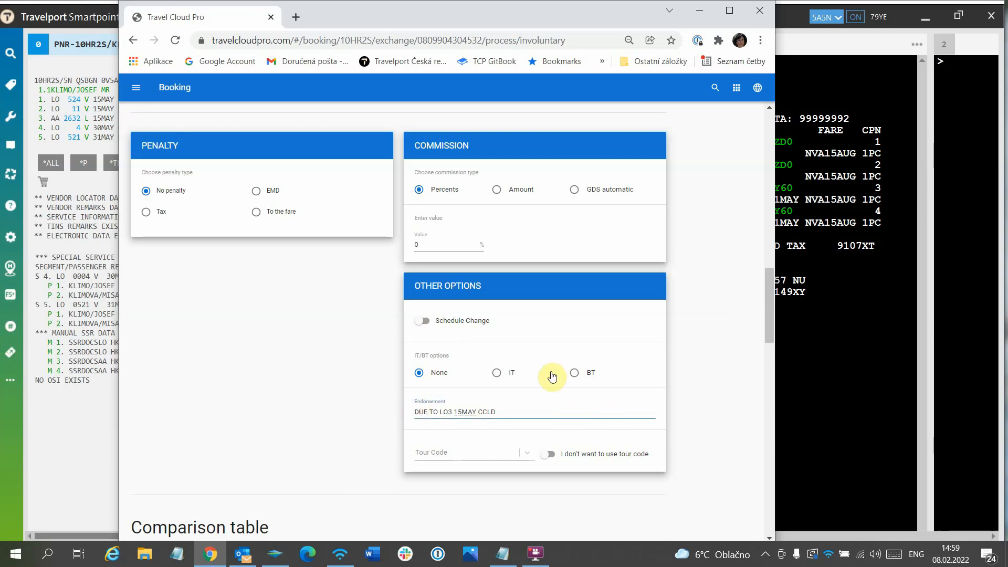
text(INVOL)
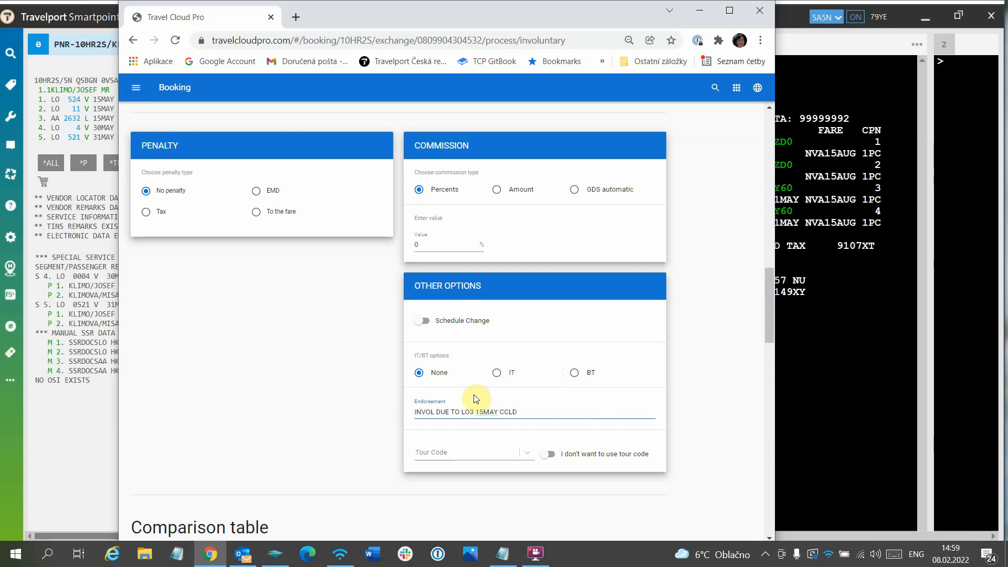
Step: Turn Schedule Change back on and remove INVOL from the endorsement text
click(424, 322)
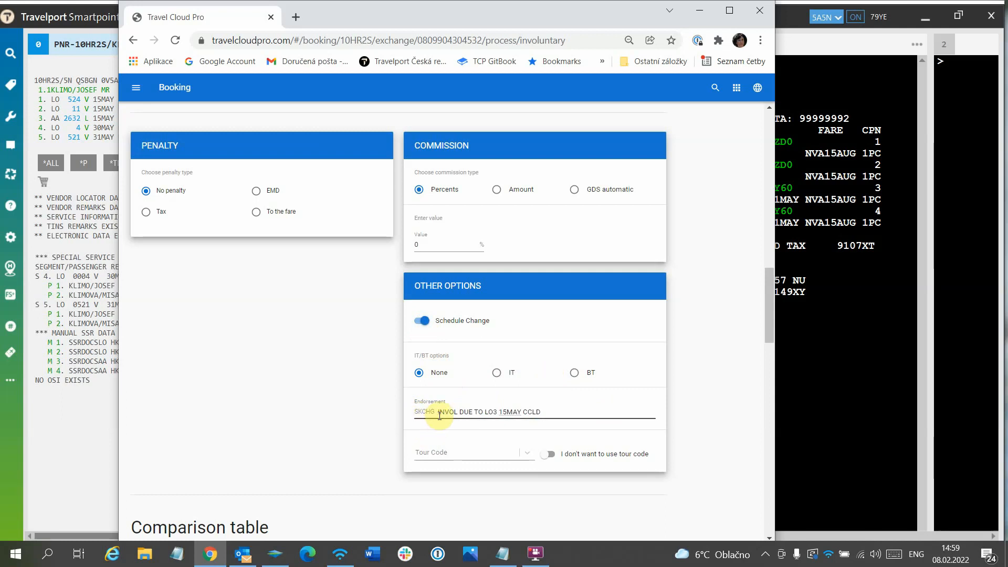
click(438, 413)
key(Delete)
key(Delete)
key(Delete)
key(Delete)
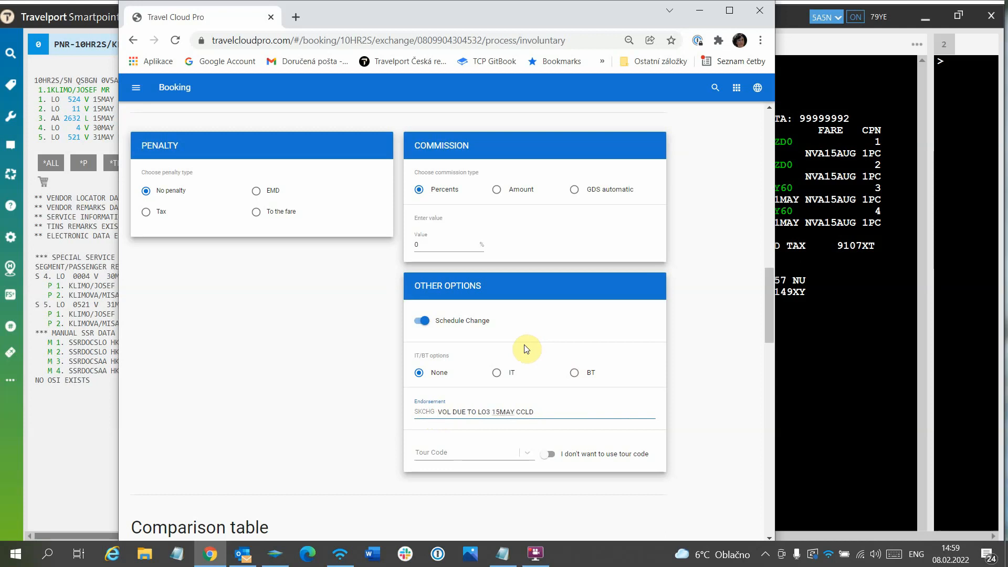
key(Delete)
key(Delete)
key(Delete)
Step: Review the comparison table's taxes, fare and total balance, through to the exchange copy options
scroll(690, 440, down, 8)
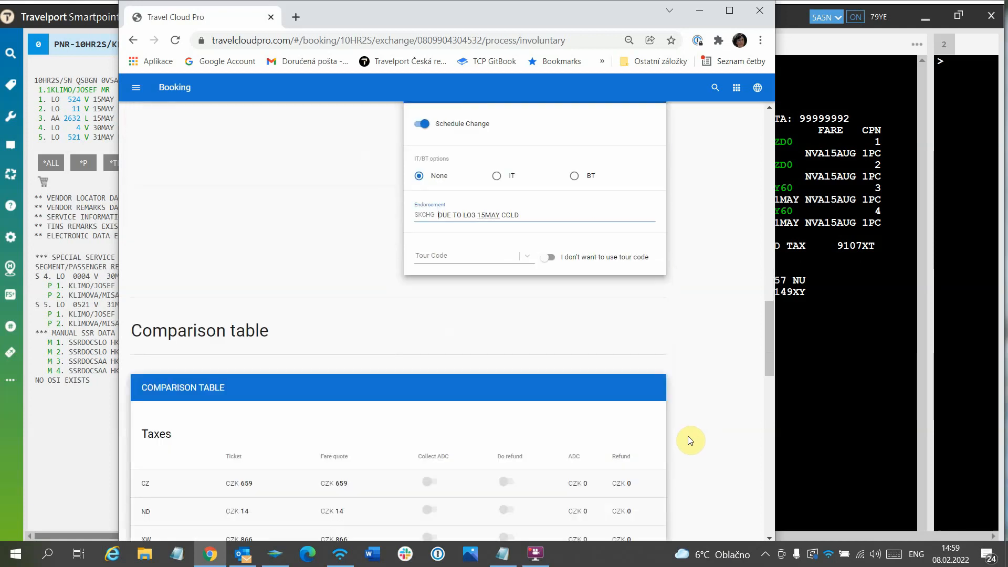
scroll(691, 440, down, 3)
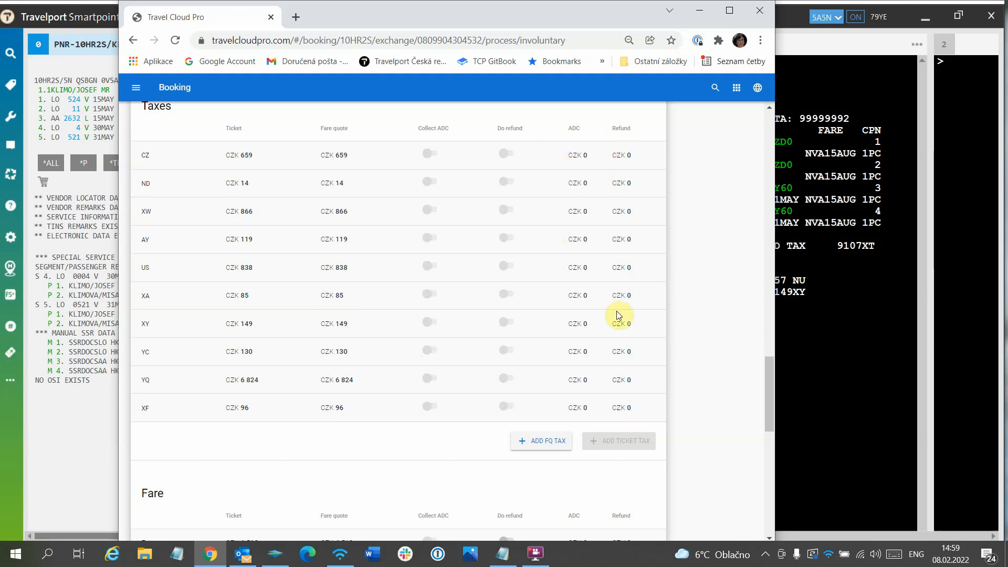
scroll(645, 484, down, 4)
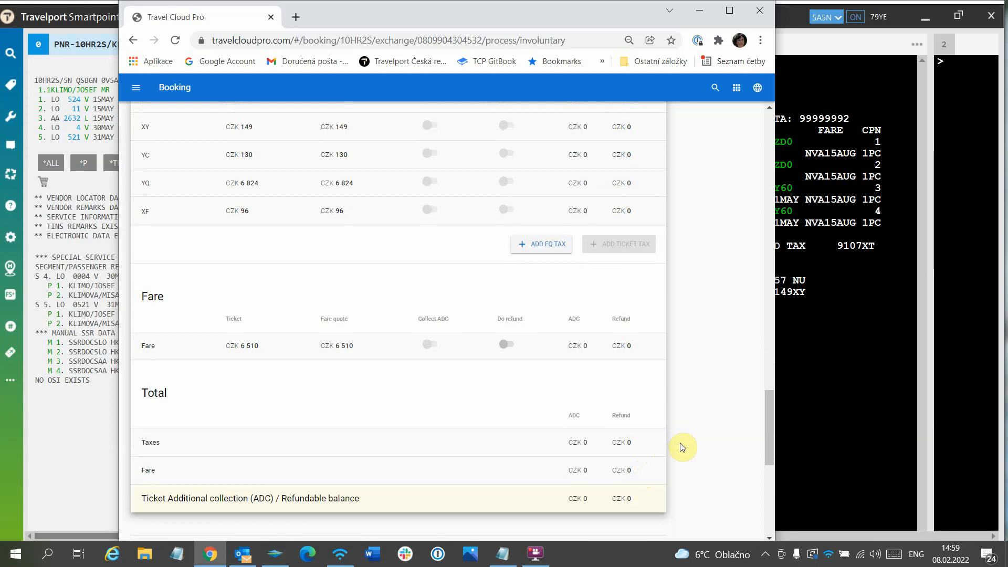
scroll(682, 448, down, 3)
scroll(682, 447, down, 4)
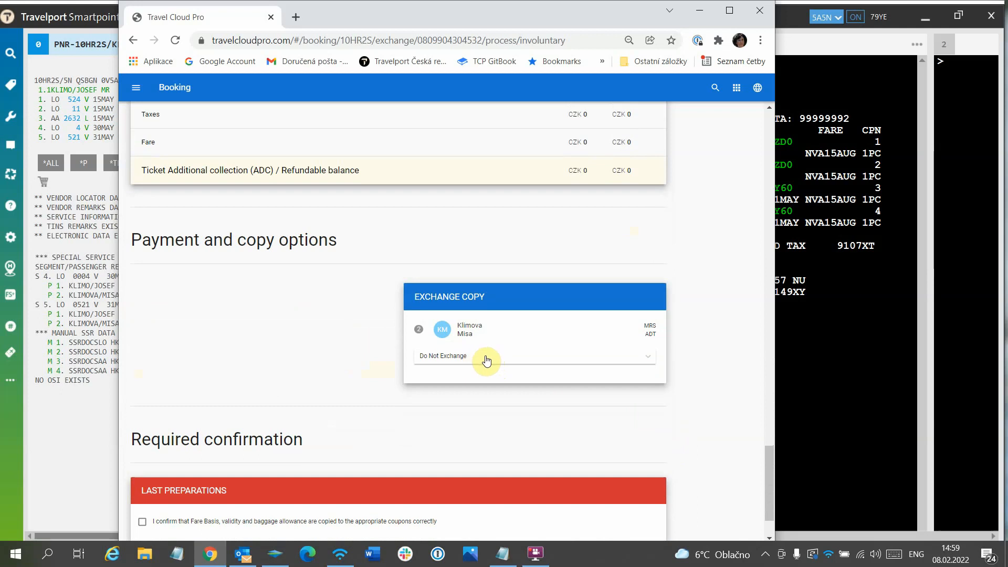
Step: Select the second passenger's existing ticket for exchange copying instead of Do Not Exchange
scroll(520, 361, down, 1)
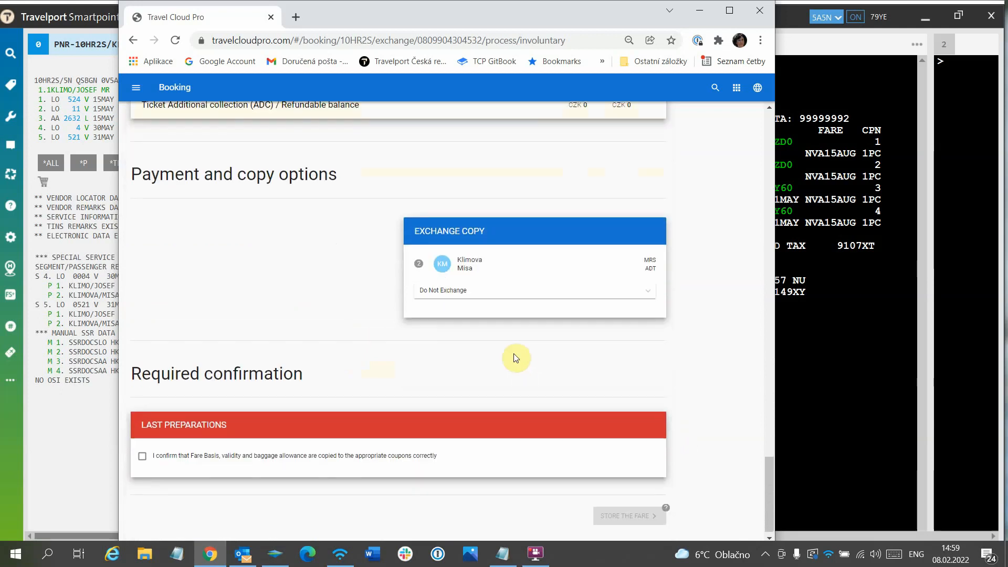
click(470, 292)
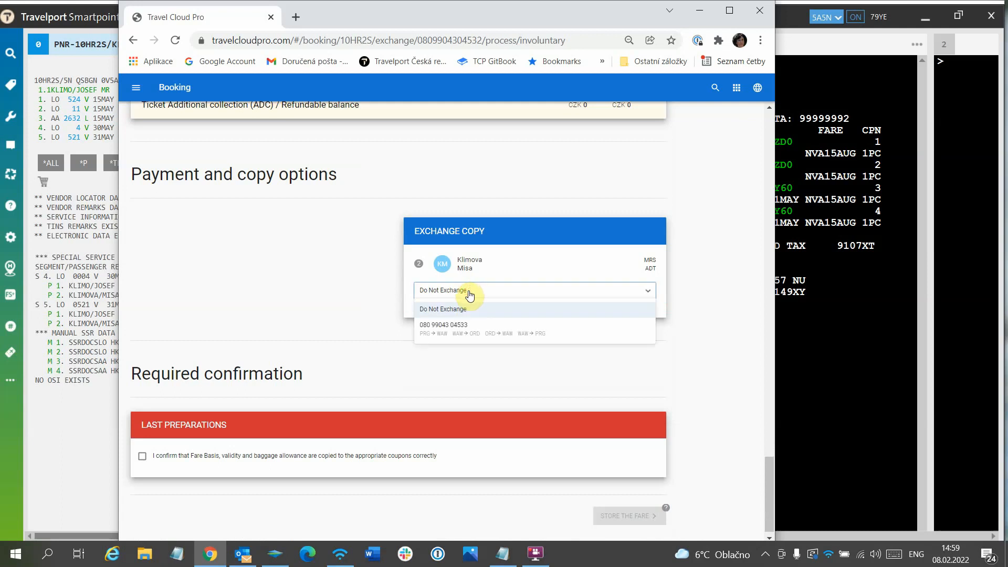
click(467, 327)
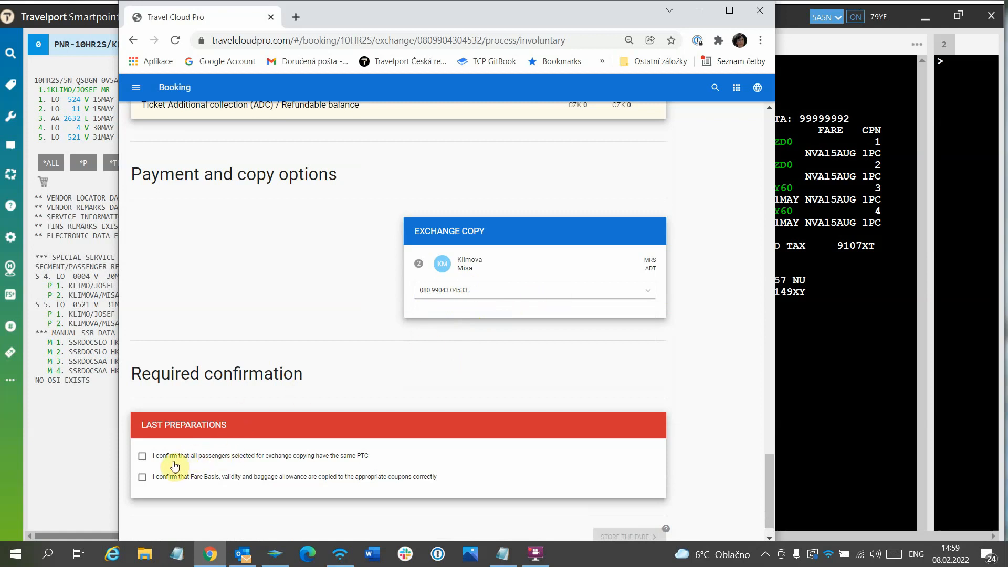
Step: Confirm the matching PTC and the correctly copied fare basis, validity and baggage allowance, and store the fare
click(142, 457)
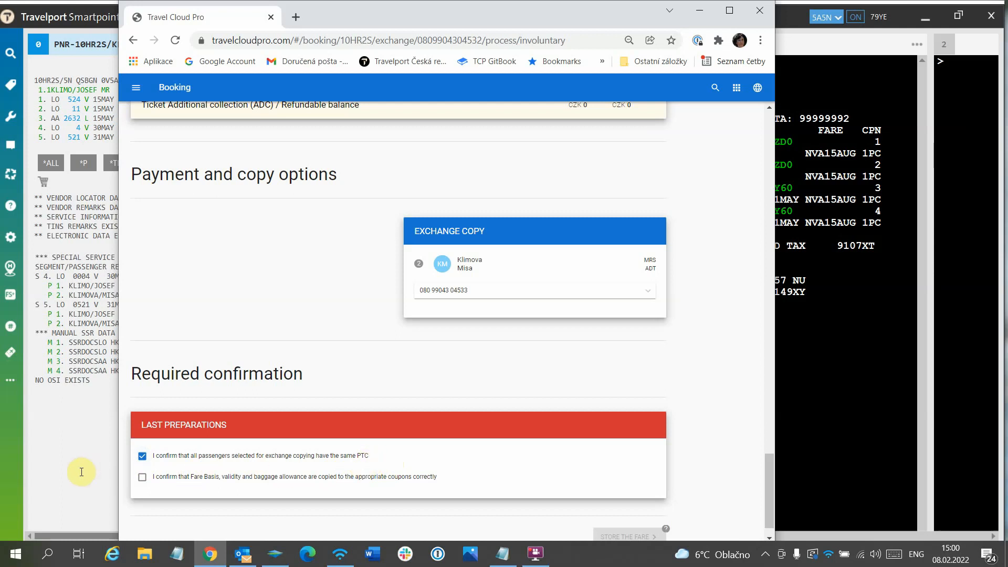
click(142, 479)
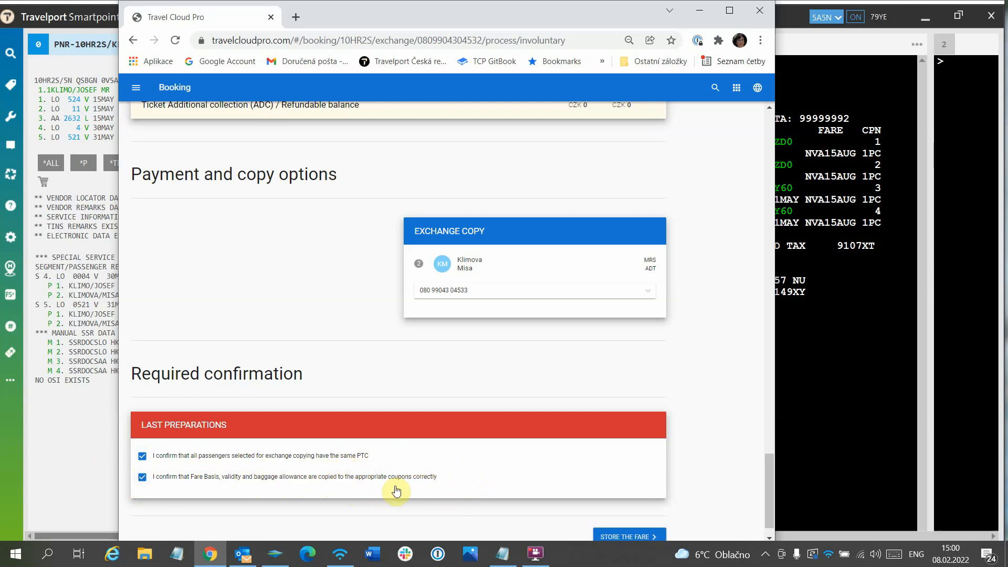
scroll(473, 475, down, 1)
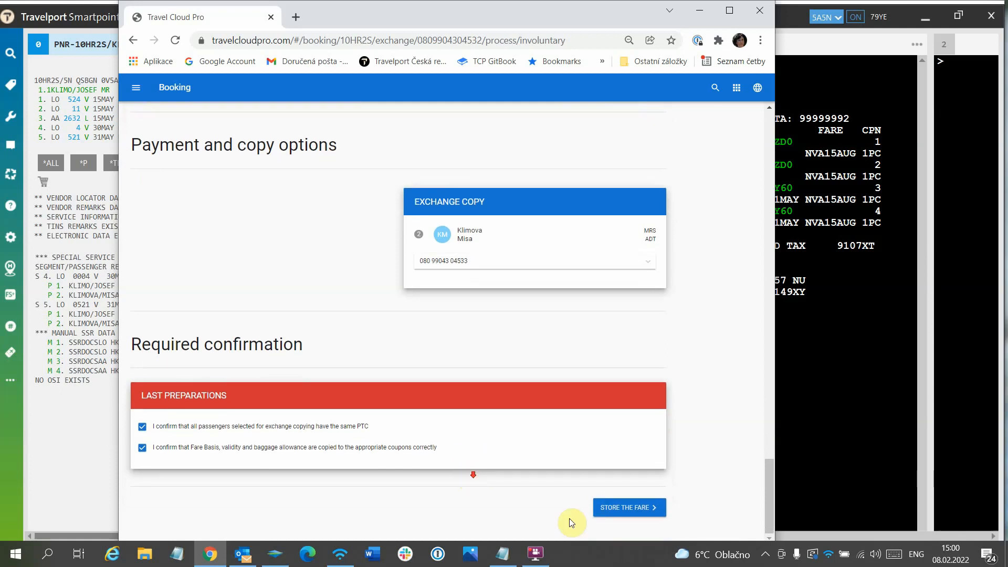
click(651, 507)
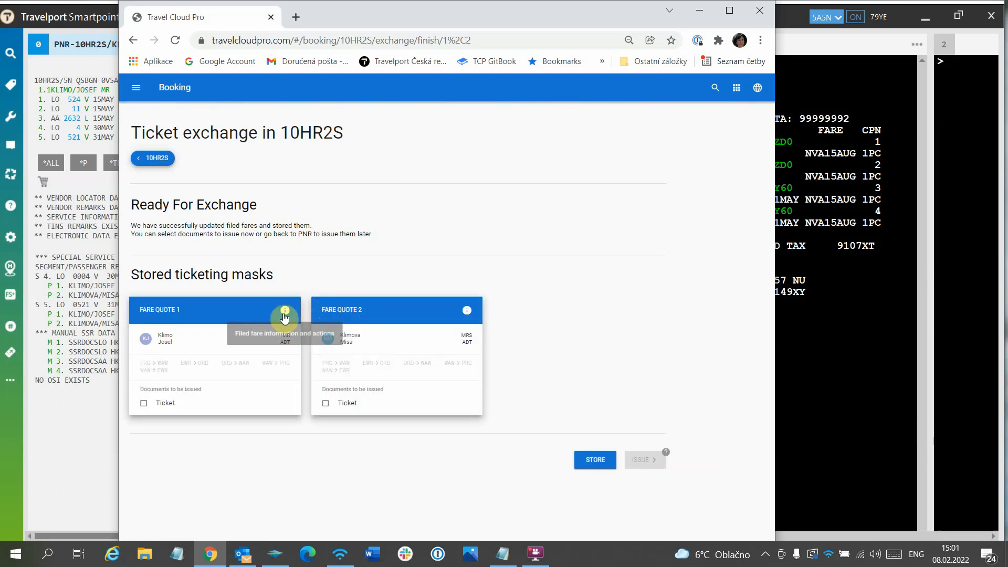
Step: Check the filed fare information and exchange screens of Fare Quote 1 and Fare Quote 2, closing each one
click(288, 314)
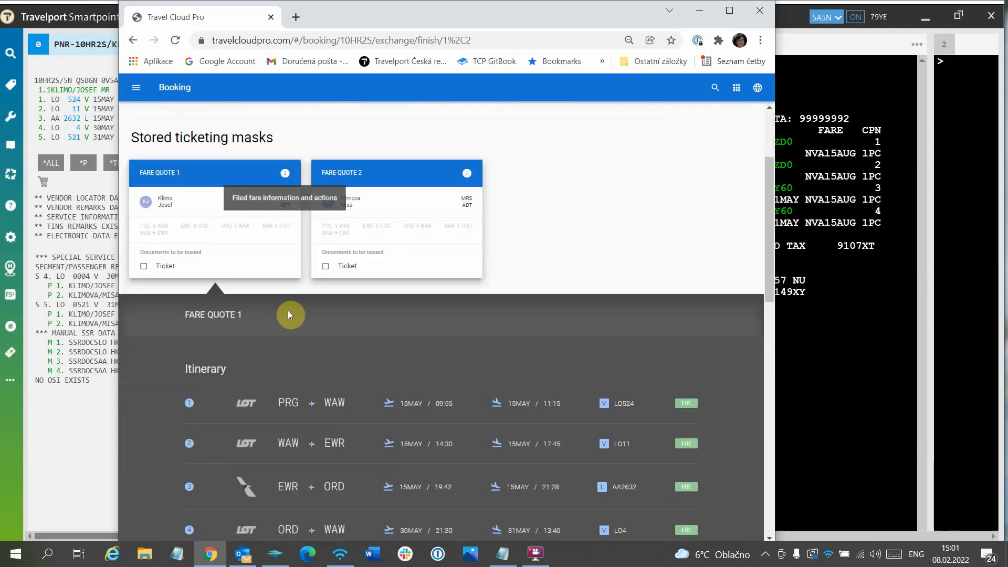
scroll(417, 321, down, 10)
scroll(417, 322, down, 4)
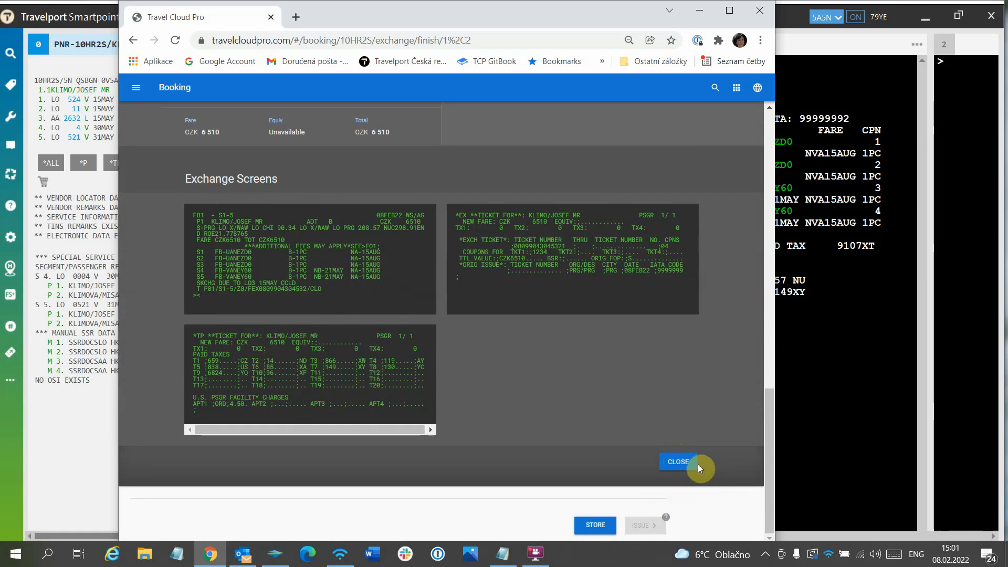
click(682, 464)
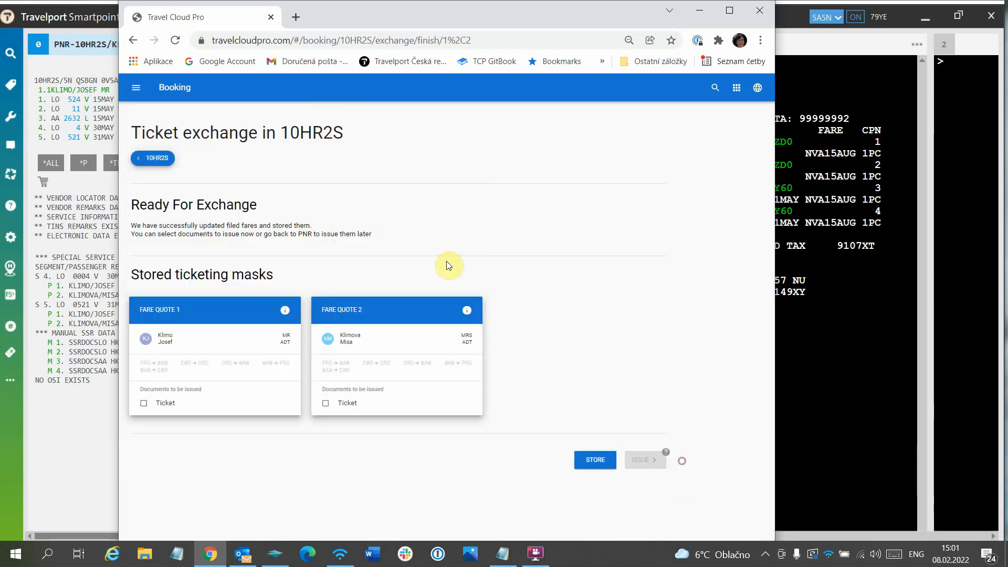
click(467, 310)
scroll(552, 331, down, 15)
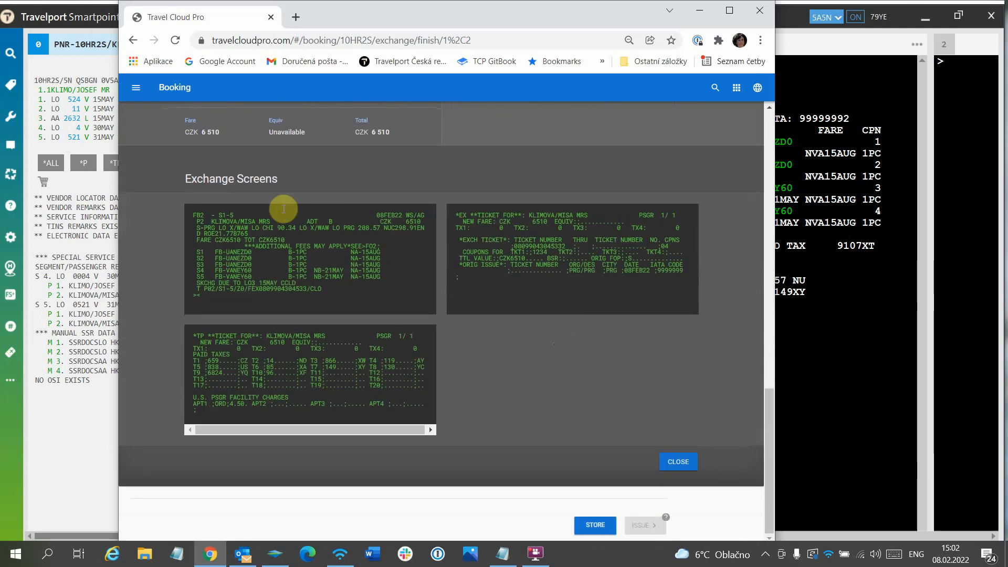
click(672, 463)
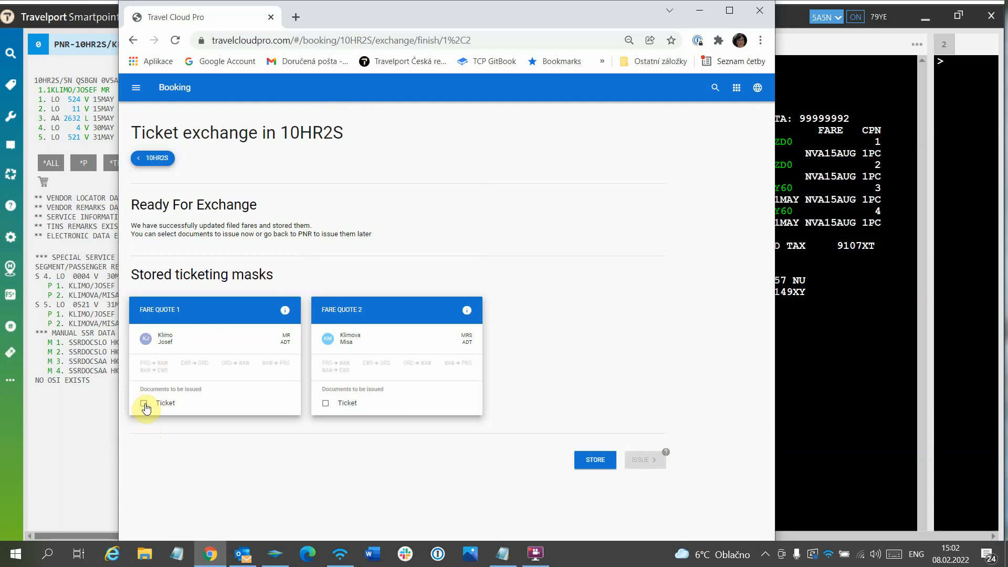
Step: Mark the tickets of Fare Quote 1 and Fare Quote 2 for issue and confirm that all exchange screens have been checked
click(144, 404)
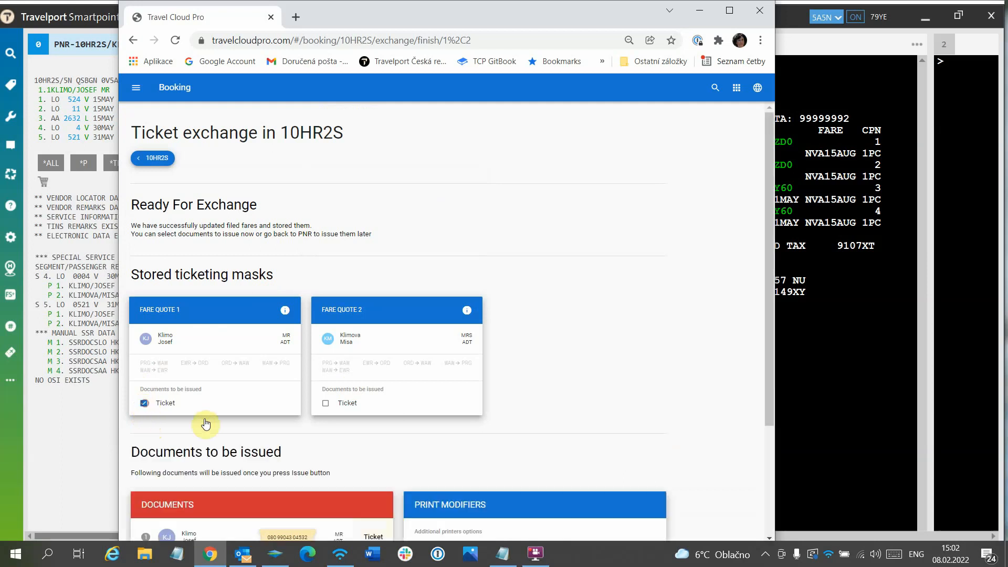
click(324, 407)
scroll(544, 378, down, 3)
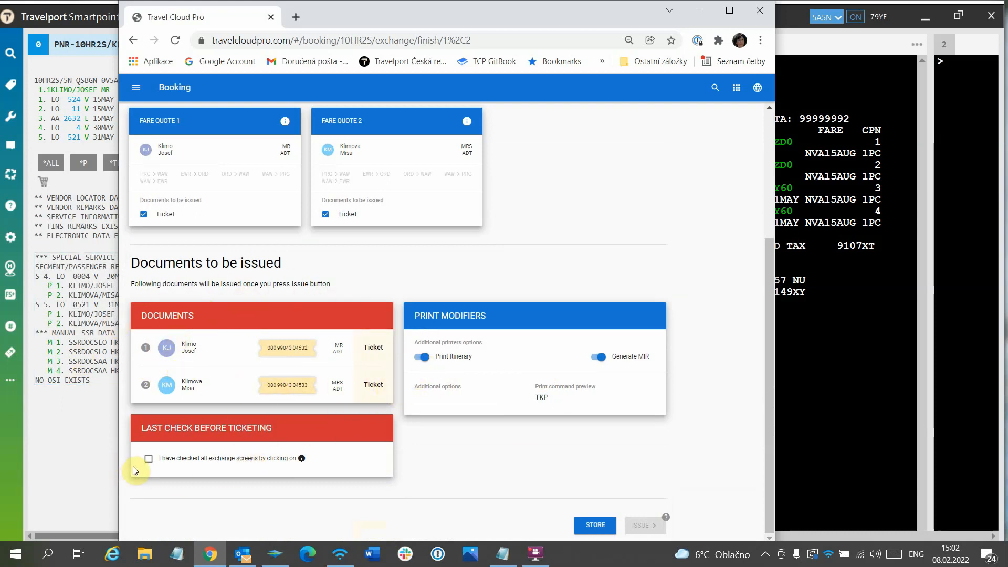
click(148, 462)
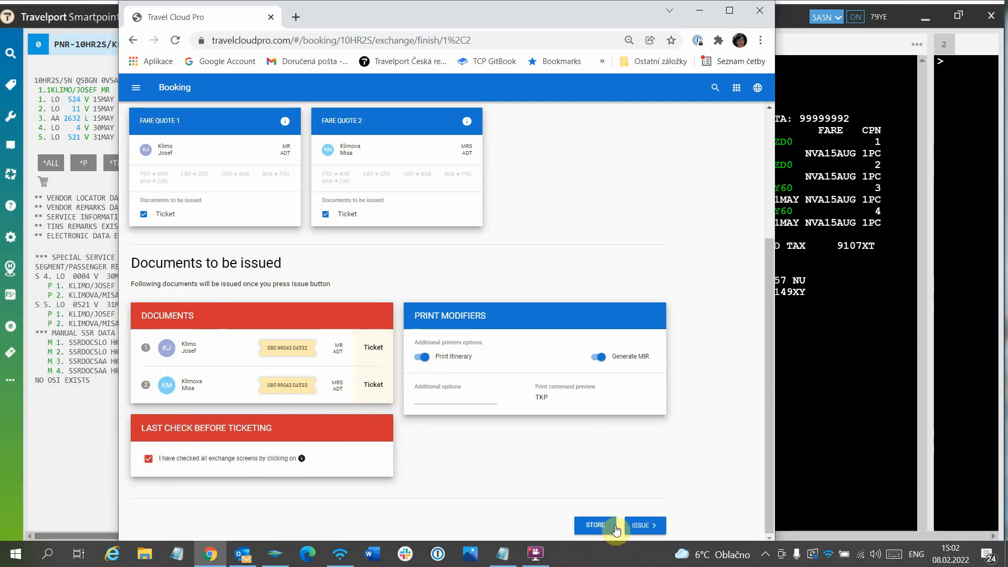
Step: Issue the documents for both fare quotes and acknowledge the ticketing confirmation
click(645, 526)
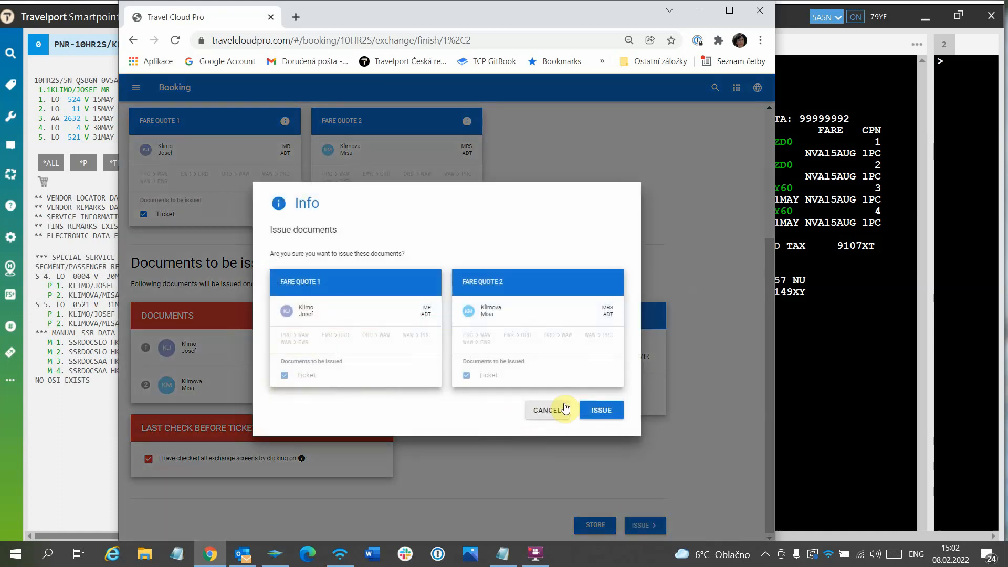
click(600, 412)
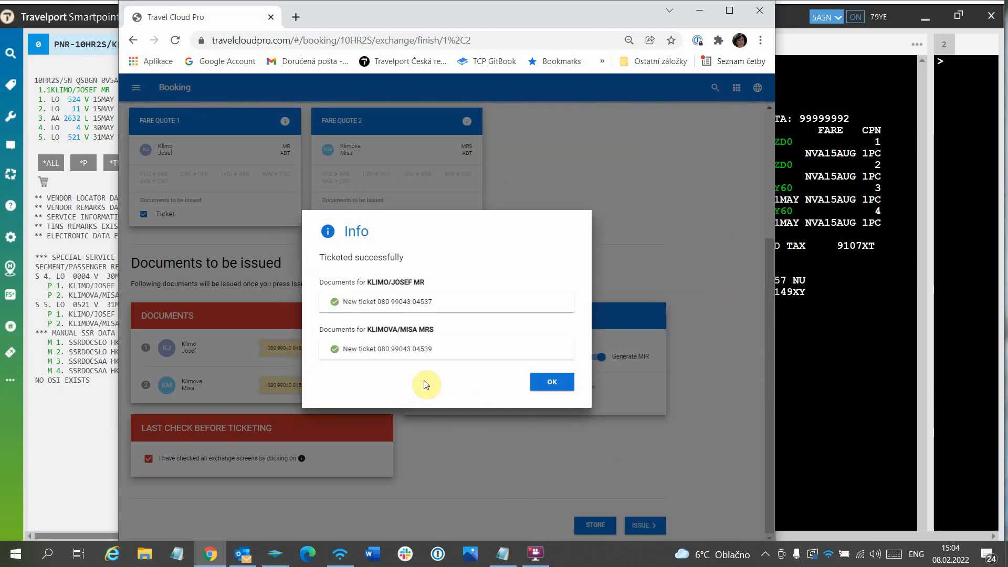
click(560, 383)
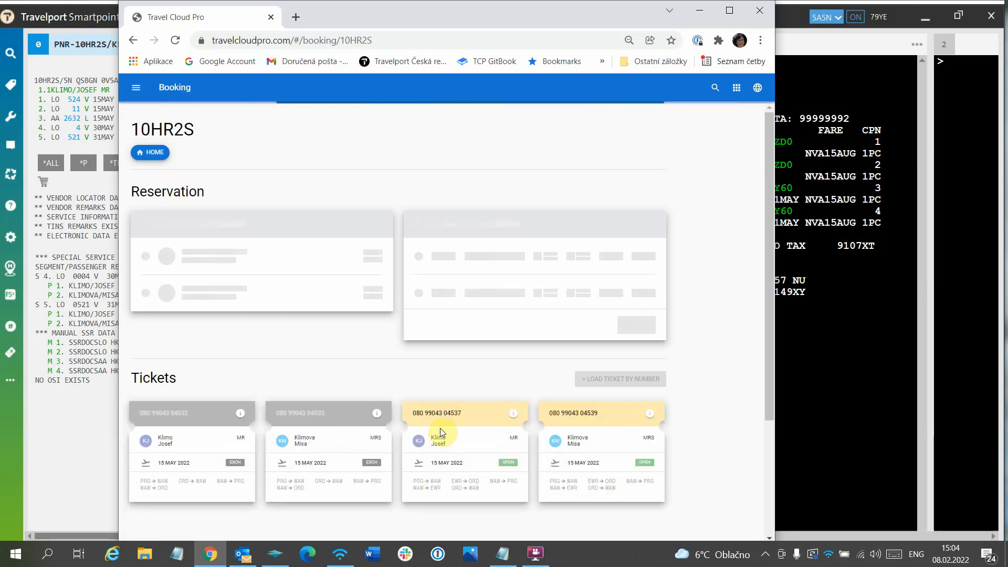
Step: Check the booking's tickets and fare quotes, and close the browser to return to Travelport Smartpoint
scroll(678, 485, down, 3)
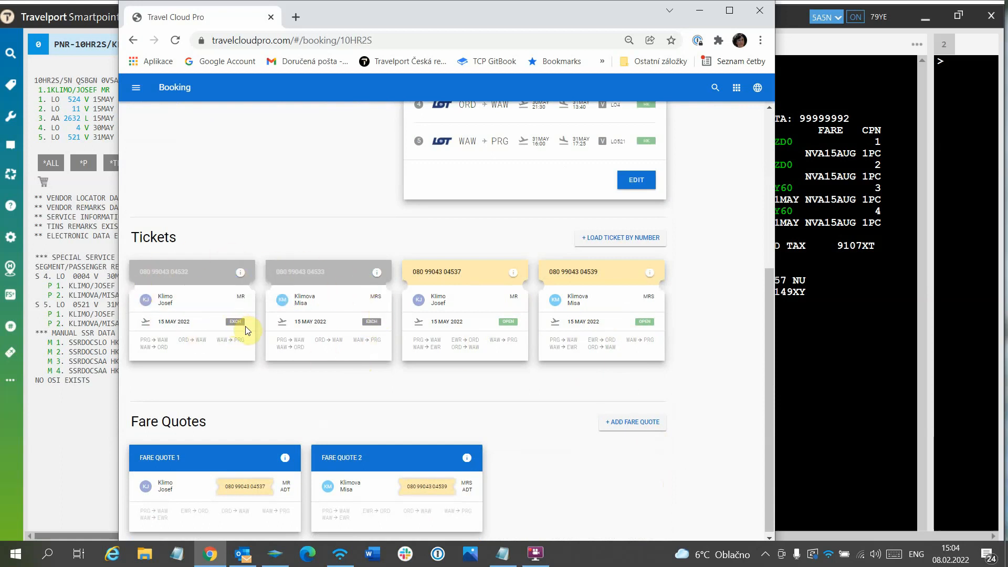
click(760, 10)
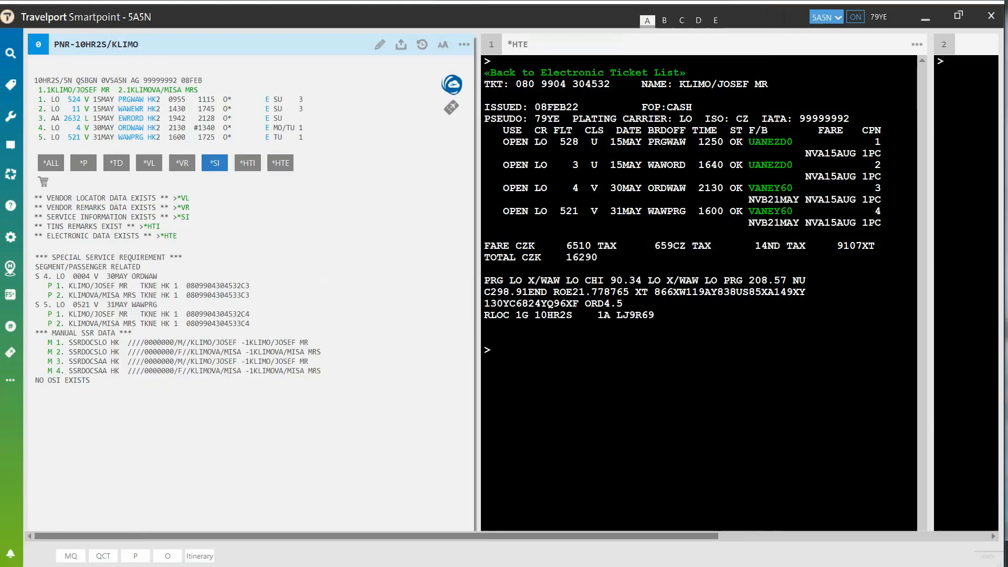